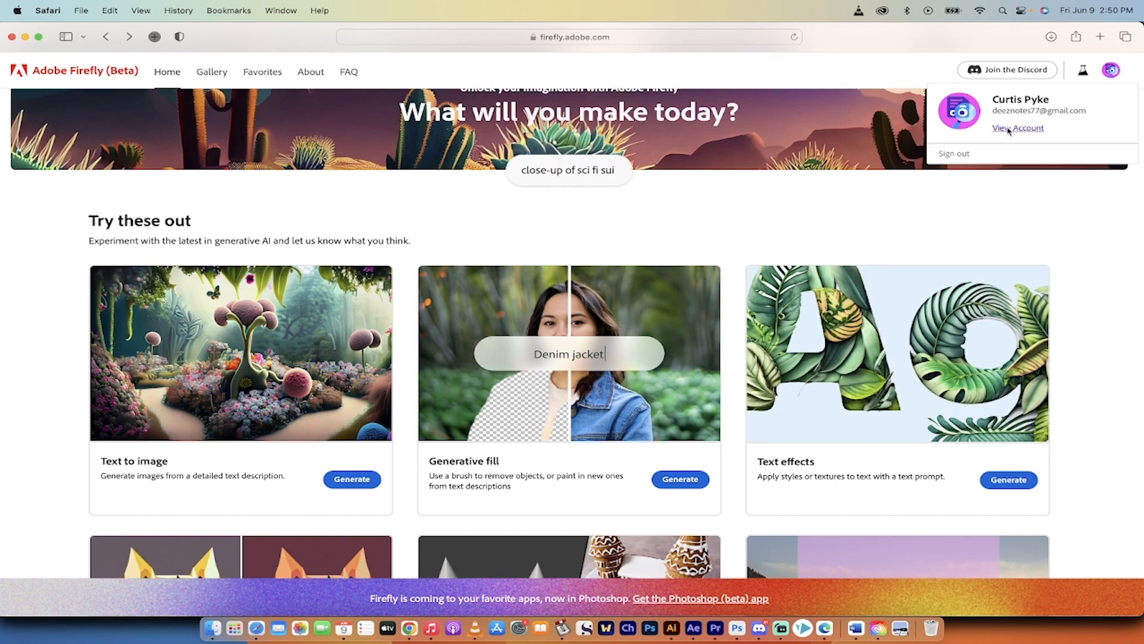
# - View the Adobe account overview, then return to the Firefly home page and dismiss the account pop-up
pyautogui.click(1009, 131)
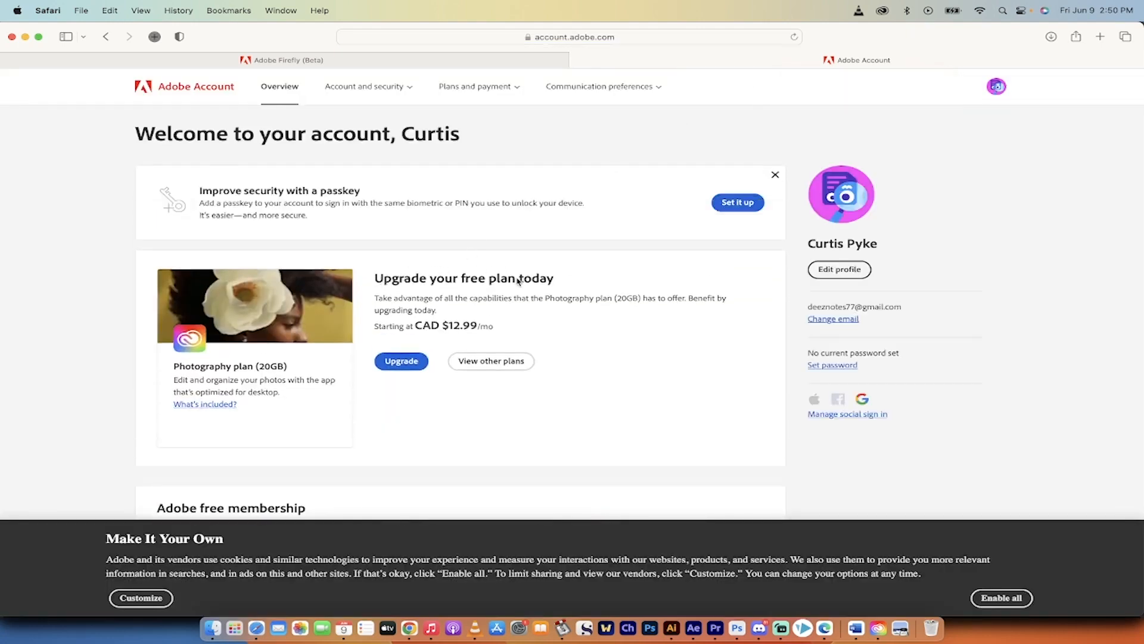
pyautogui.click(578, 61)
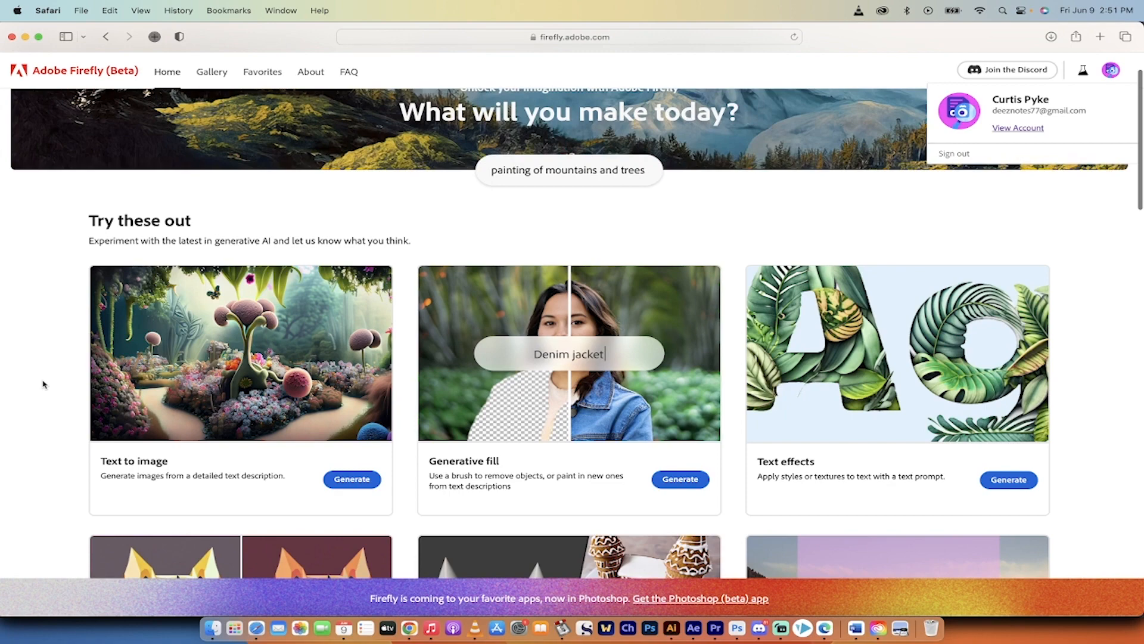
pyautogui.scroll(-2, 43, 384)
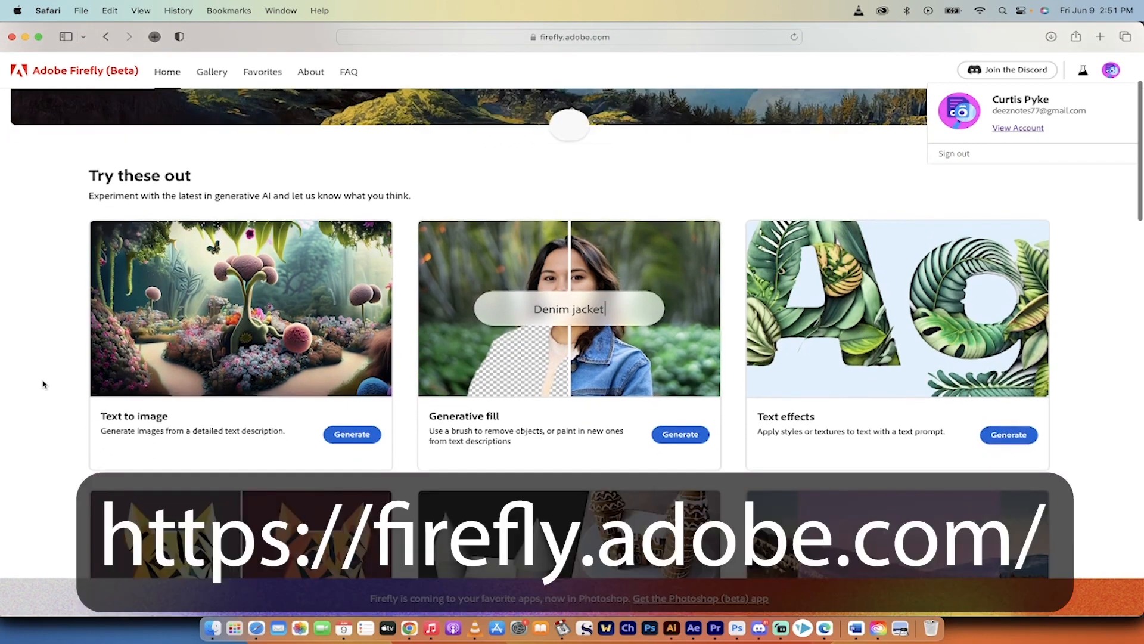
pyautogui.click(25, 378)
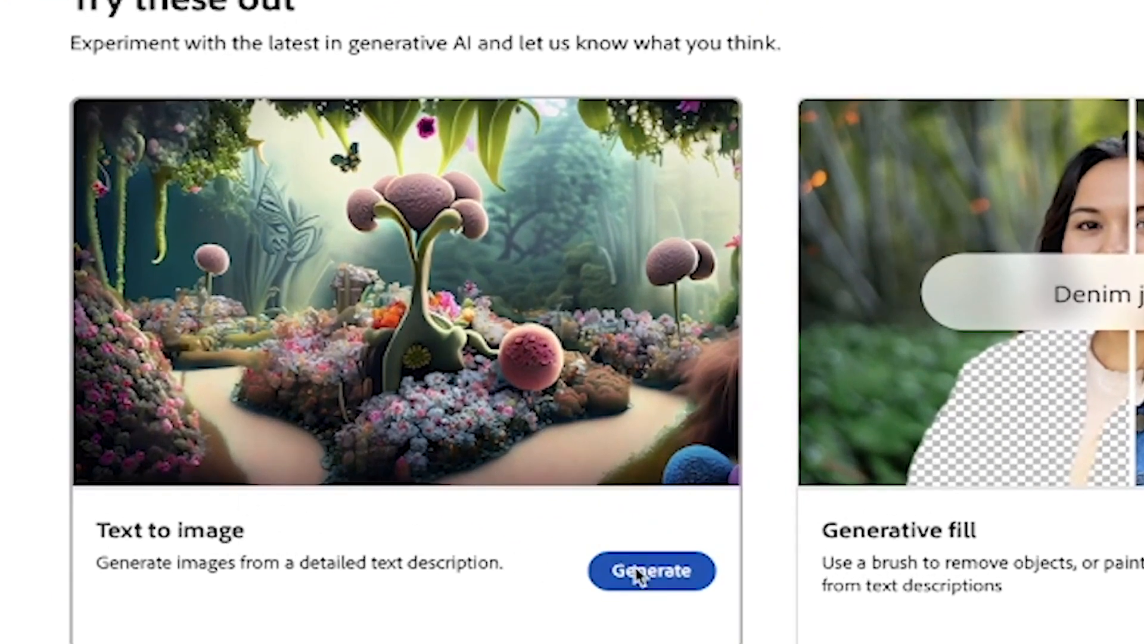
# - Generate text-to-image results from the prompt "bulldog logo for a coffee company"
pyautogui.click(634, 564)
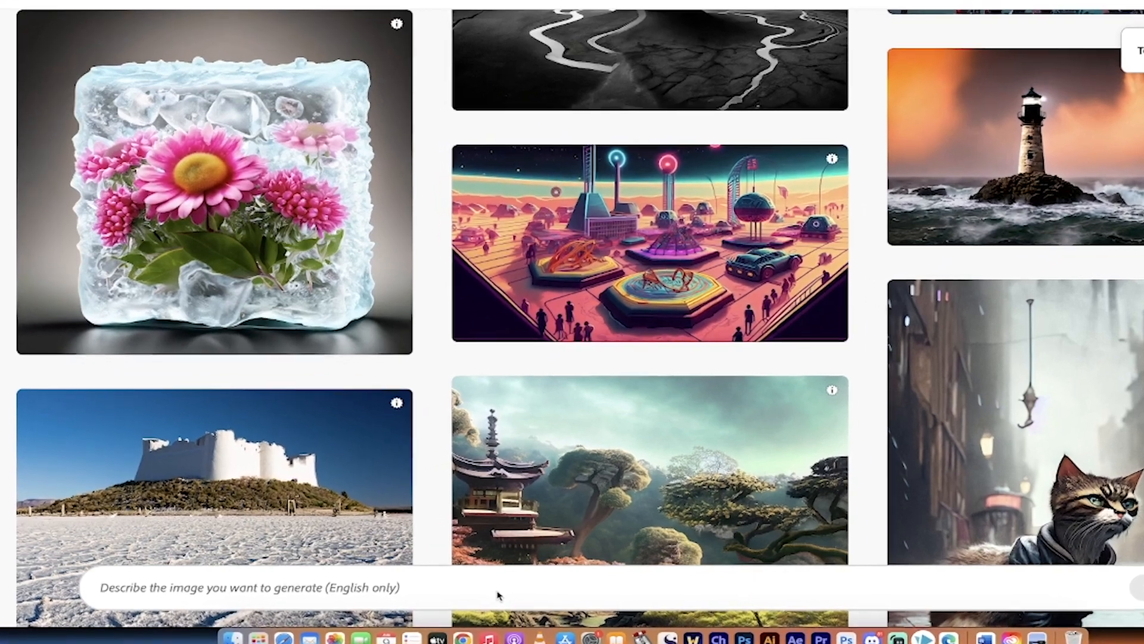
pyautogui.write('bull')
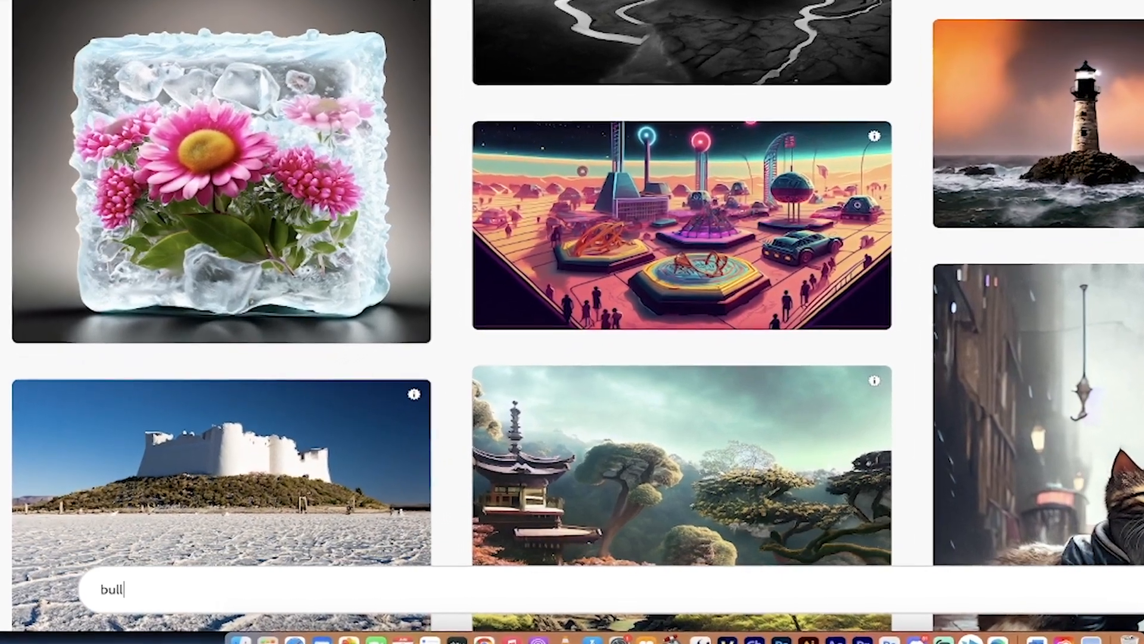
pyautogui.write('dog logo for')
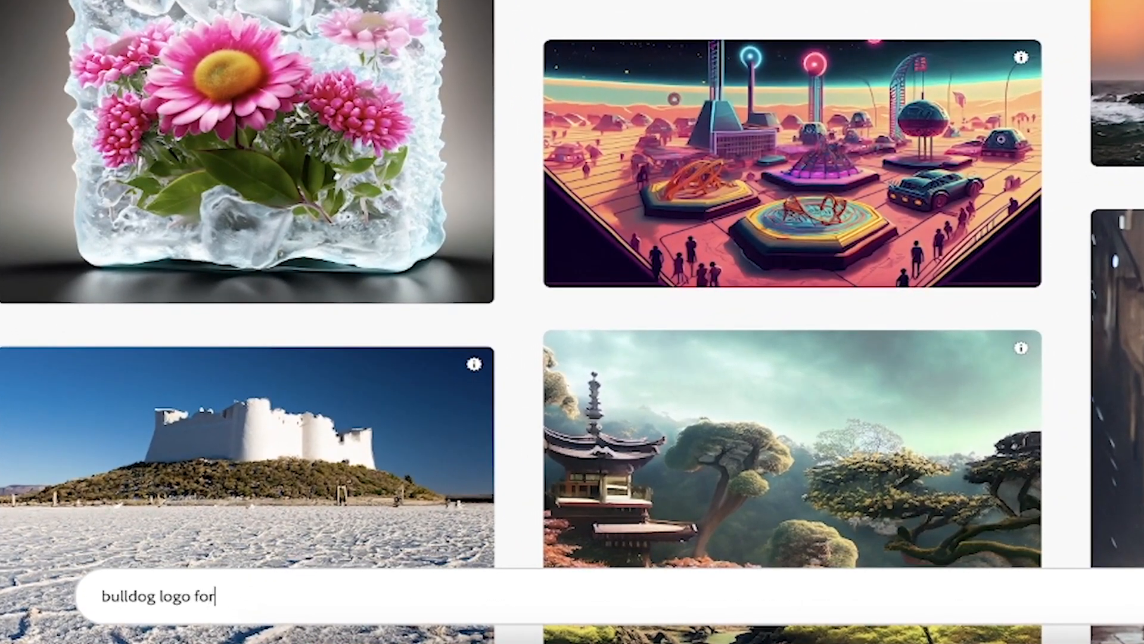
pyautogui.write(' a coffee company')
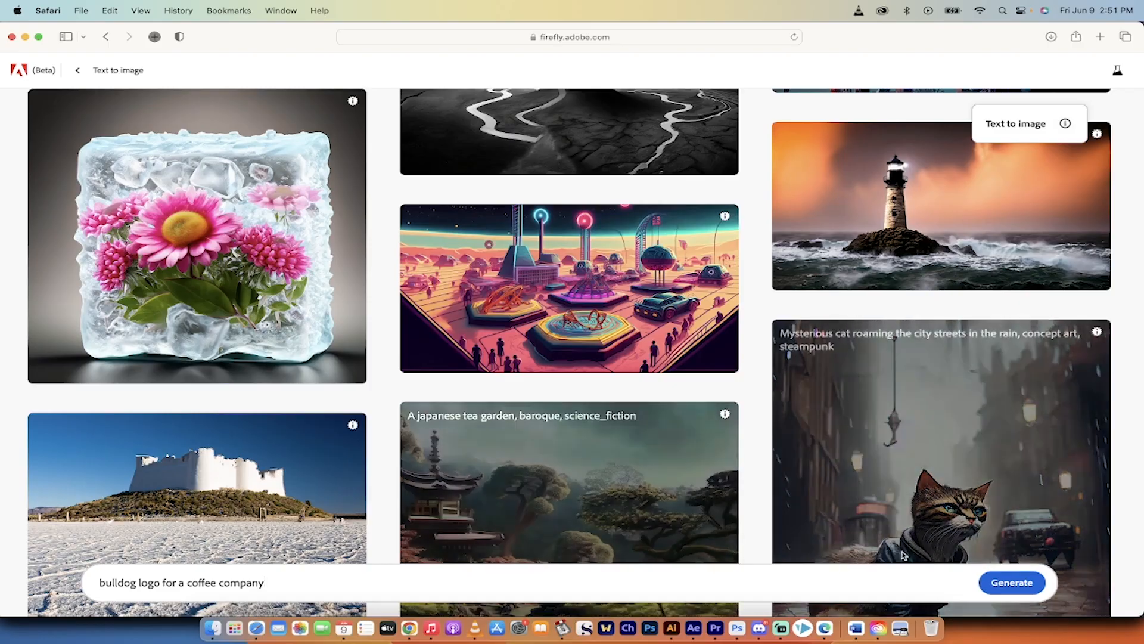
pyautogui.click(1009, 582)
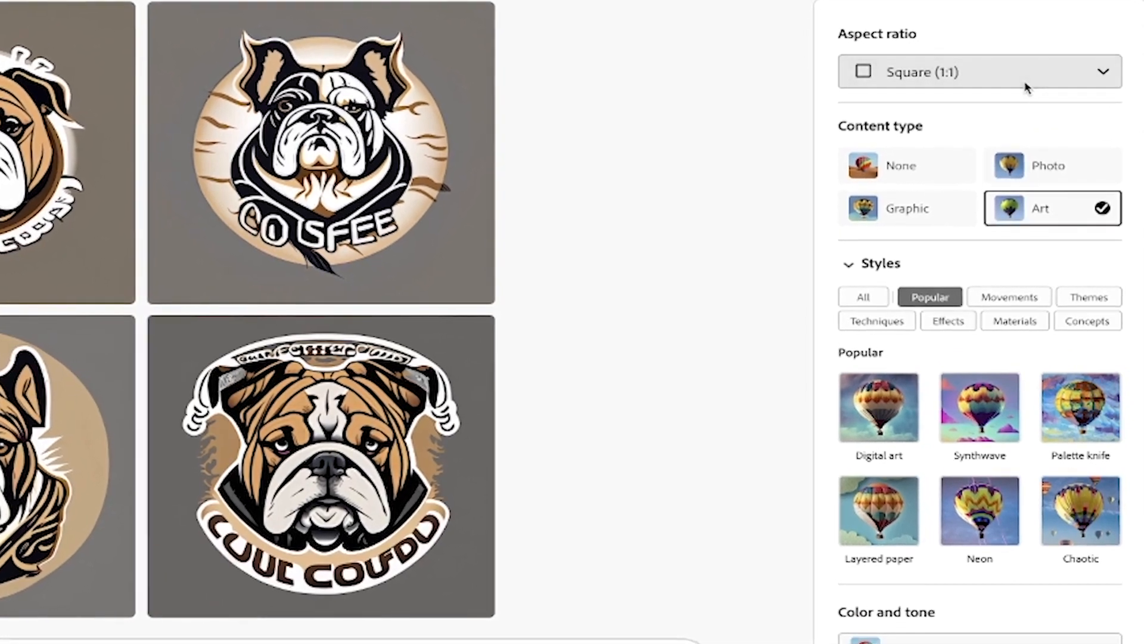
# - Look through the available aspect ratios for the generated images without choosing a different one
pyautogui.click(1043, 154)
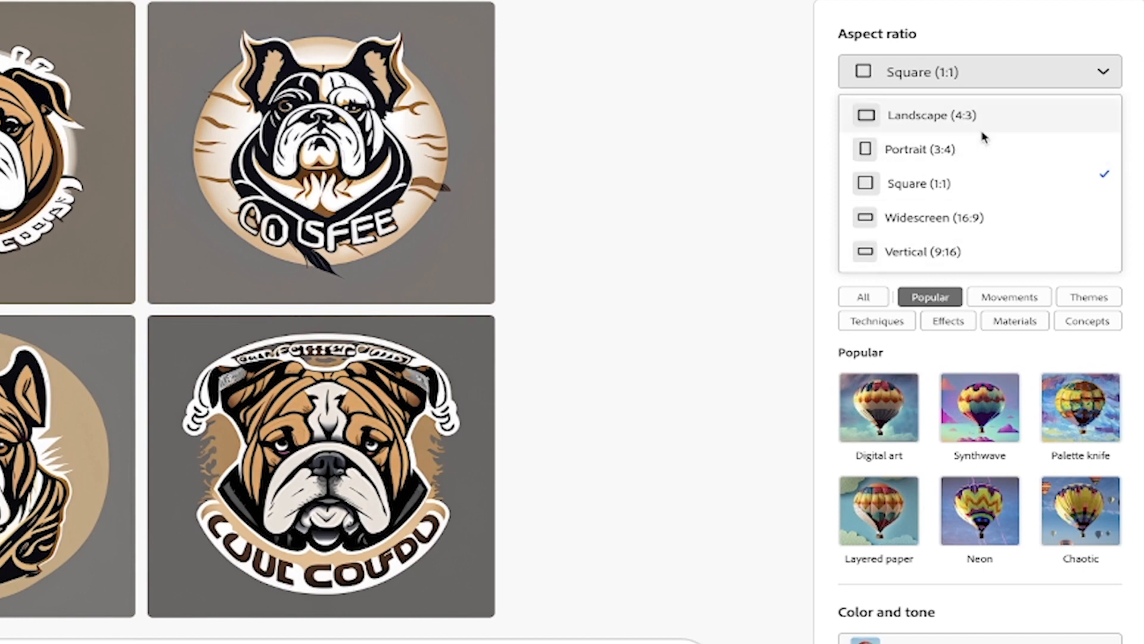
pyautogui.click(982, 39)
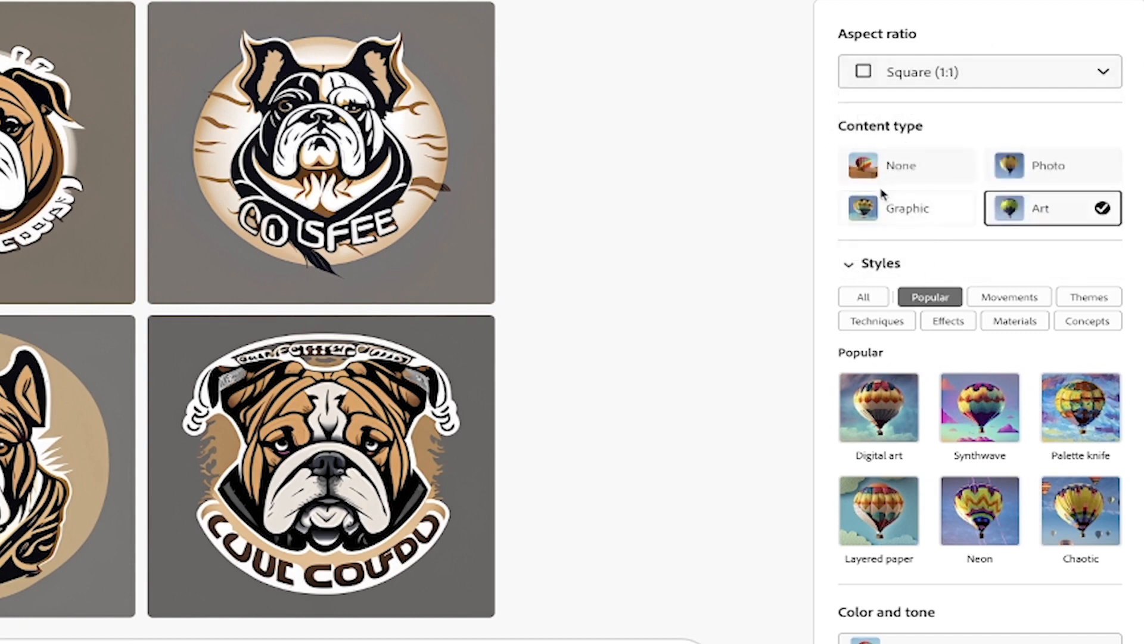
pyautogui.click(952, 77)
pyautogui.click(792, 103)
# - Show all styles and browse the movements, themes, techniques, effects, materials and concepts on offer
pyautogui.scroll(-2, 906, 392)
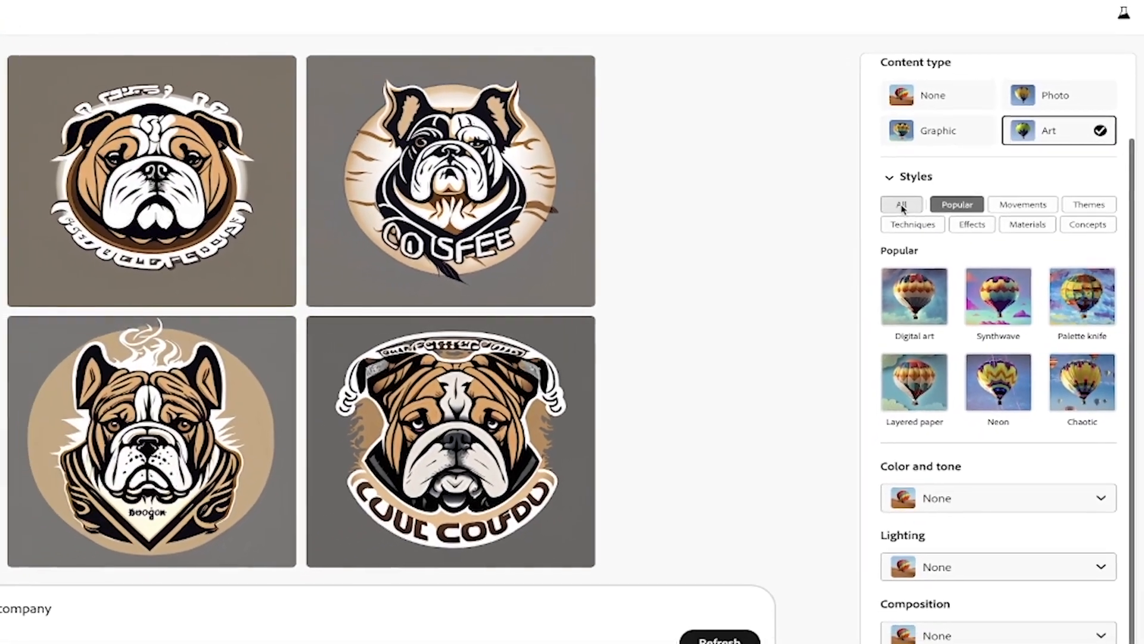
pyautogui.click(893, 201)
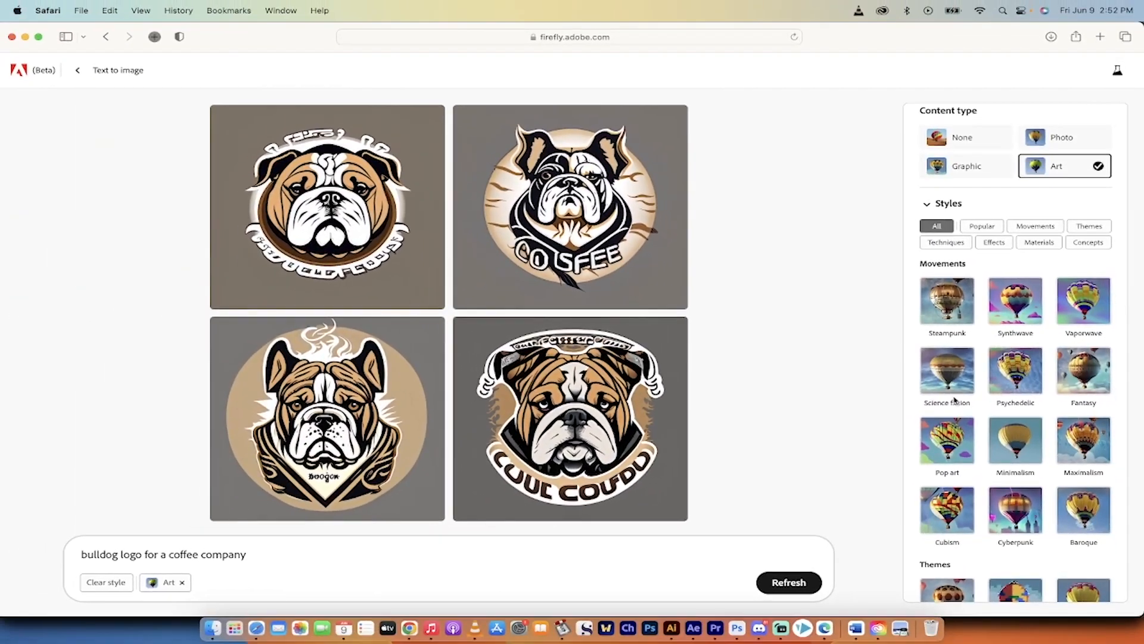
pyautogui.scroll(-2, 947, 405)
pyautogui.scroll(-5, 953, 361)
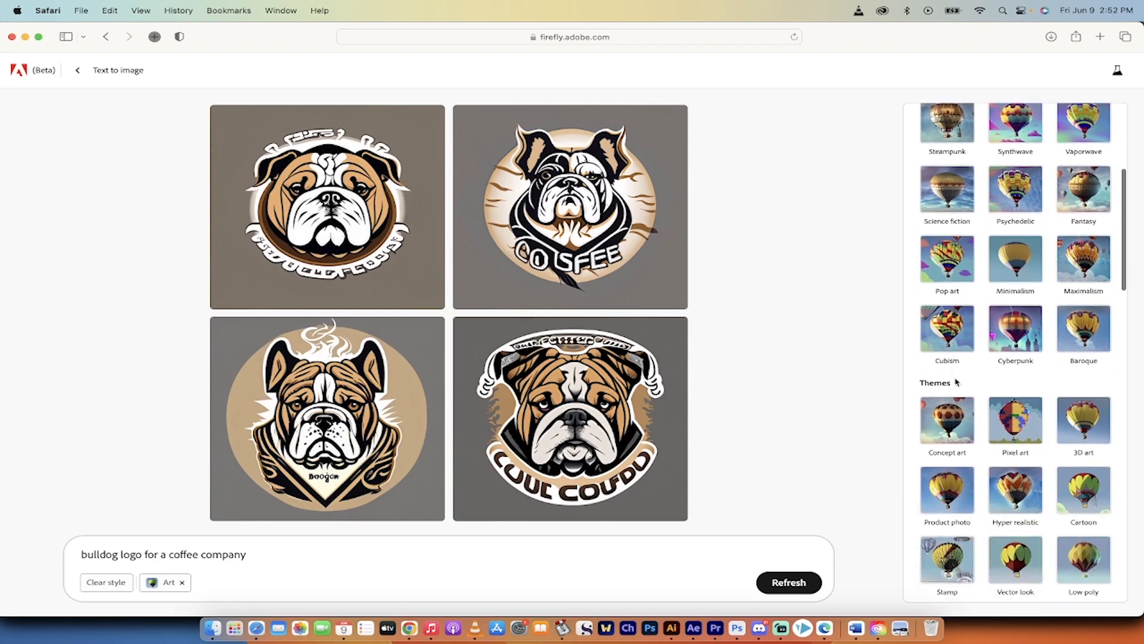
pyautogui.scroll(-3, 1047, 368)
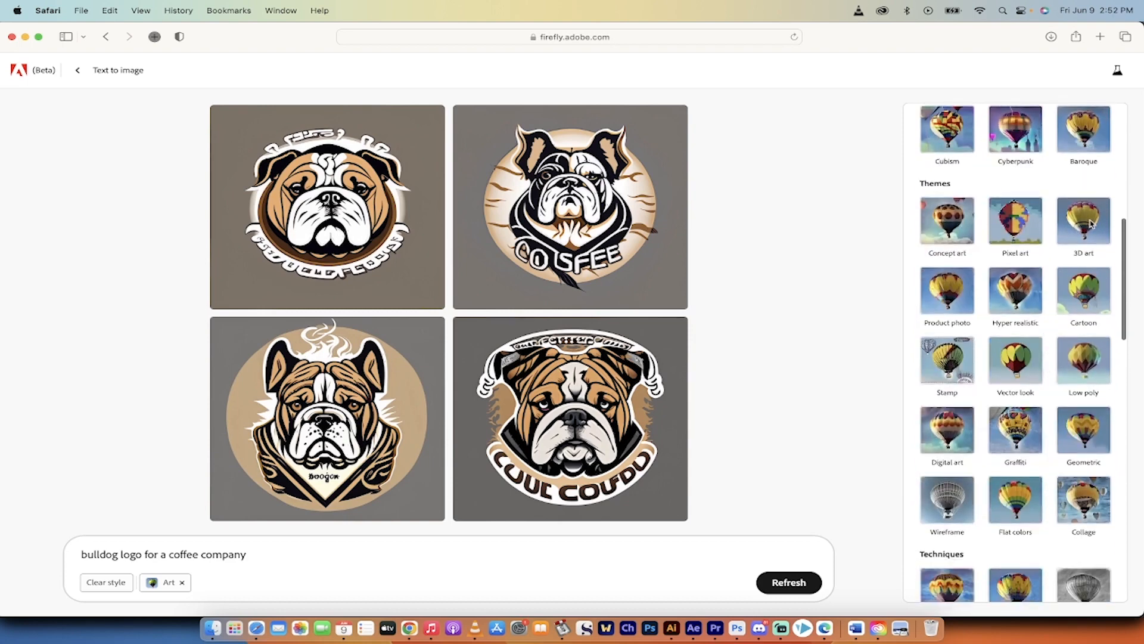
pyautogui.scroll(-6, 1027, 338)
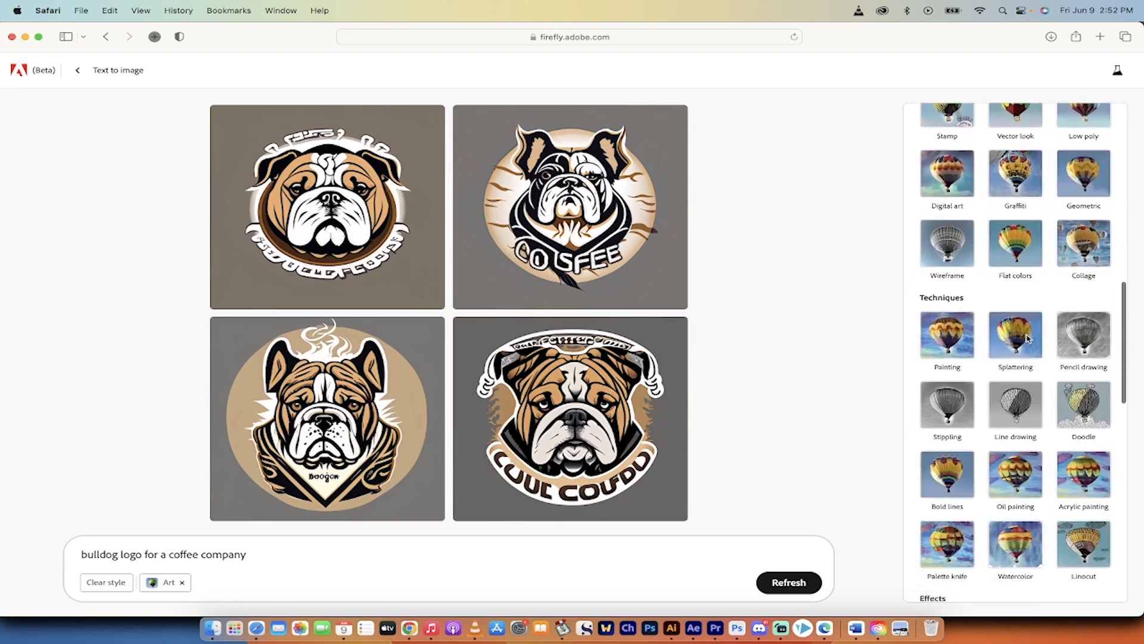
pyautogui.scroll(-3, 1013, 358)
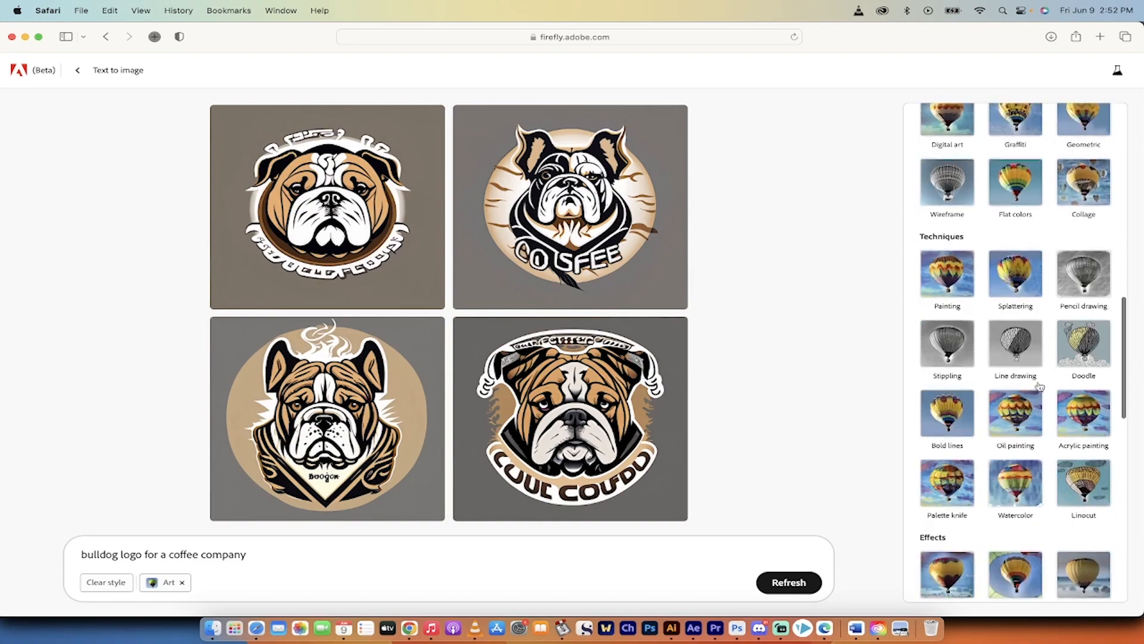
pyautogui.scroll(-5, 986, 490)
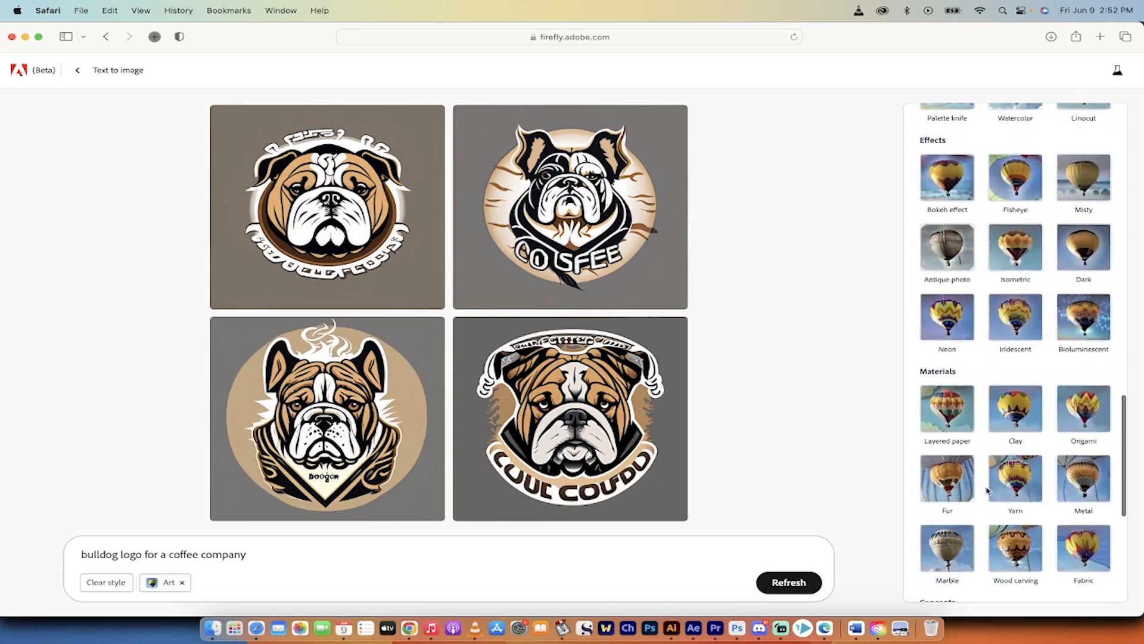
pyautogui.scroll(20, 987, 489)
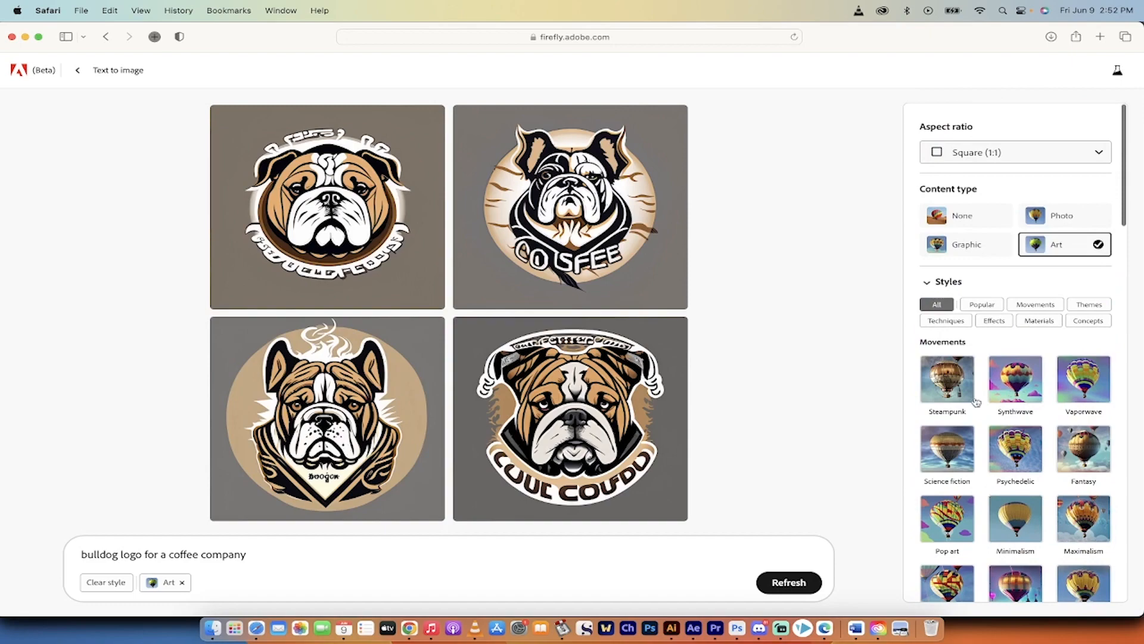
pyautogui.scroll(-15, 969, 432)
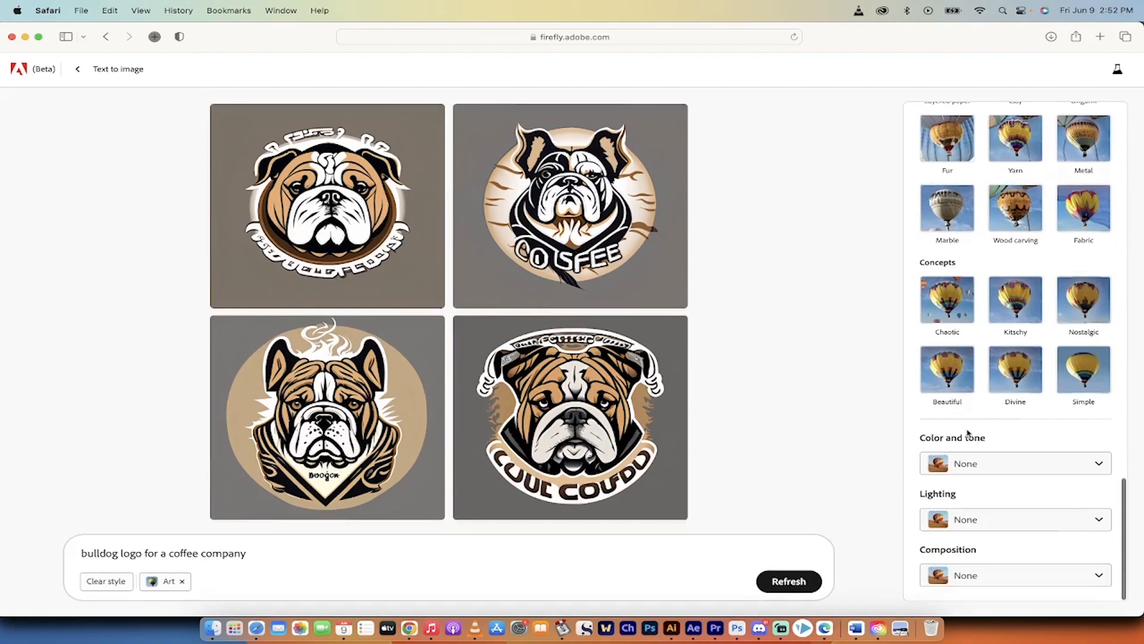
# - Examine the color and tone choices and the lighting choices, leaving both set to None
pyautogui.click(977, 464)
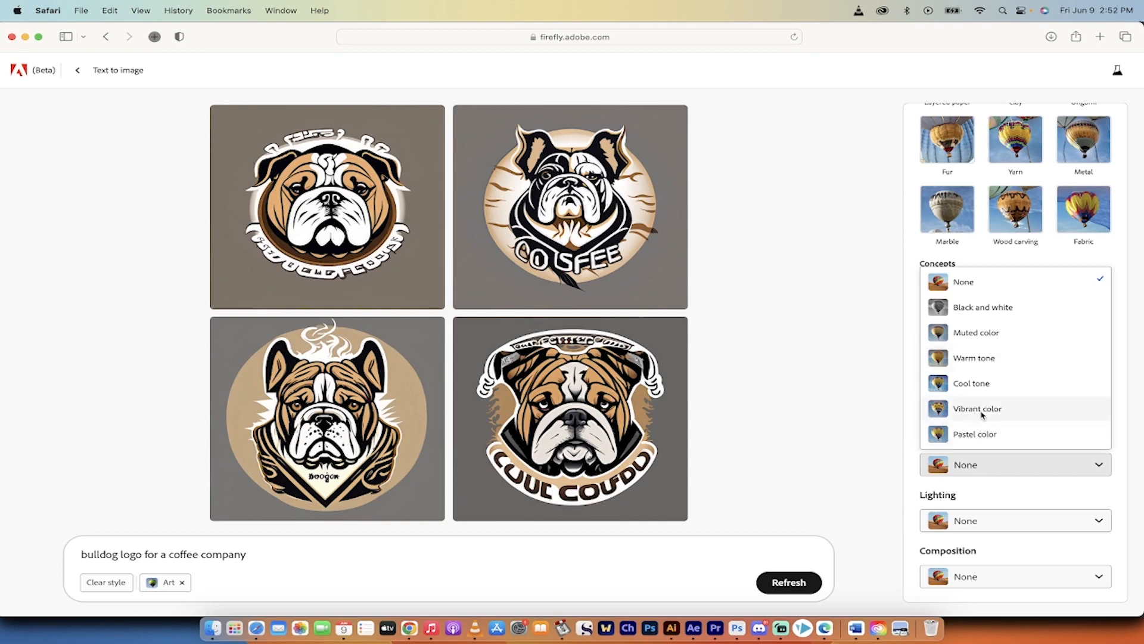
pyautogui.click(981, 464)
pyautogui.click(983, 520)
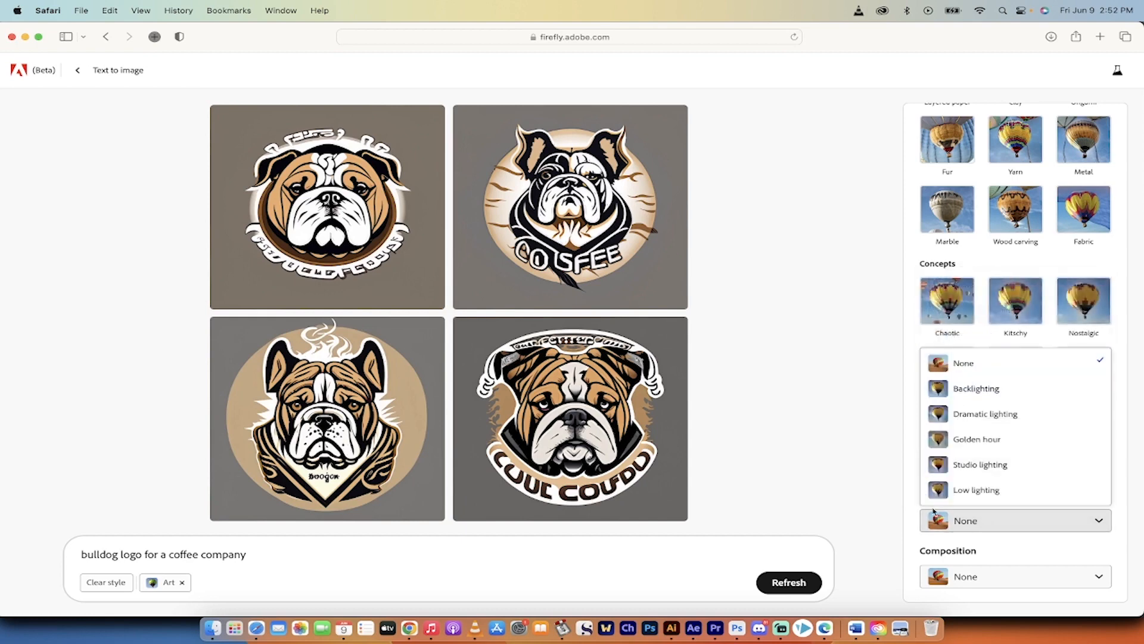
pyautogui.click(913, 501)
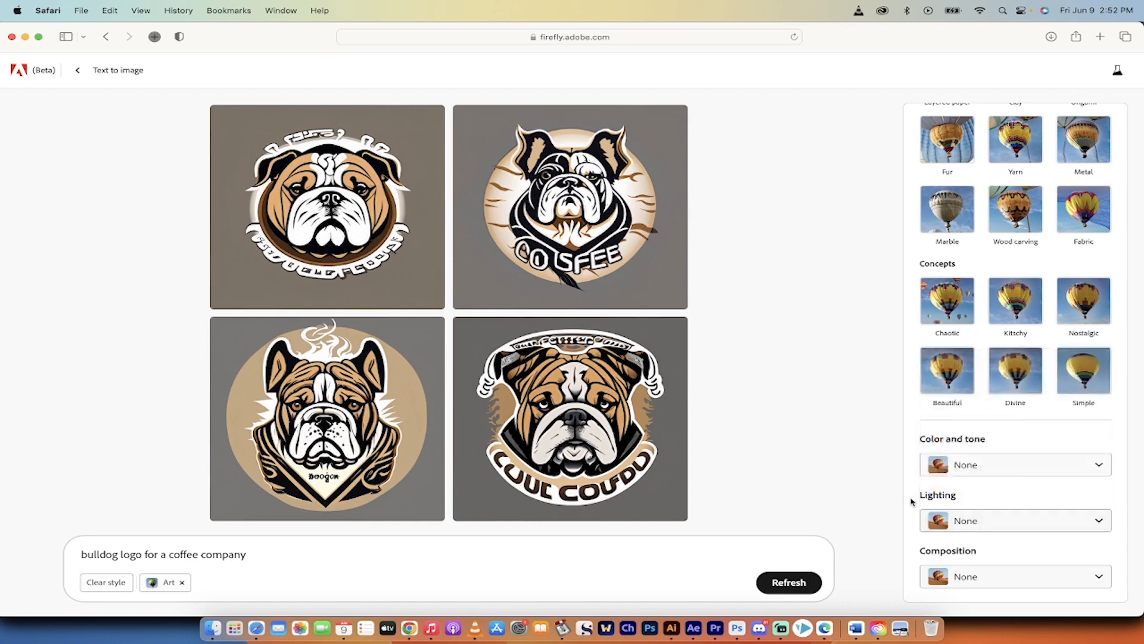
# - Enlarge the fourth bulldog logo, the one with the curved lower lettering, and open it in Generative Fill
pyautogui.moveTo(596, 394)
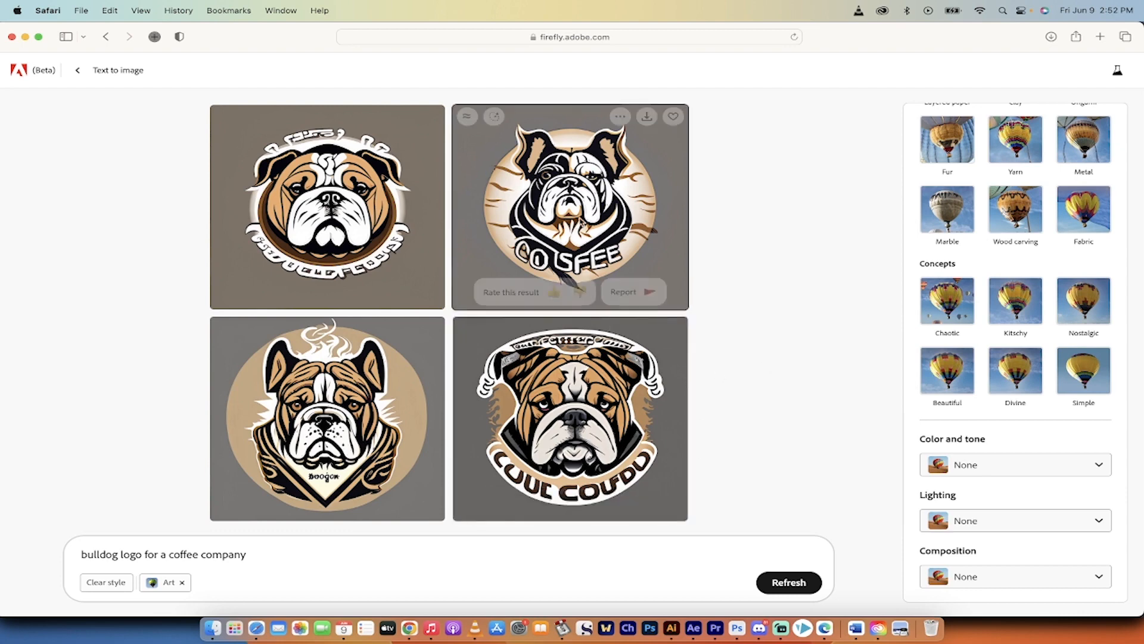
pyautogui.moveTo(599, 419)
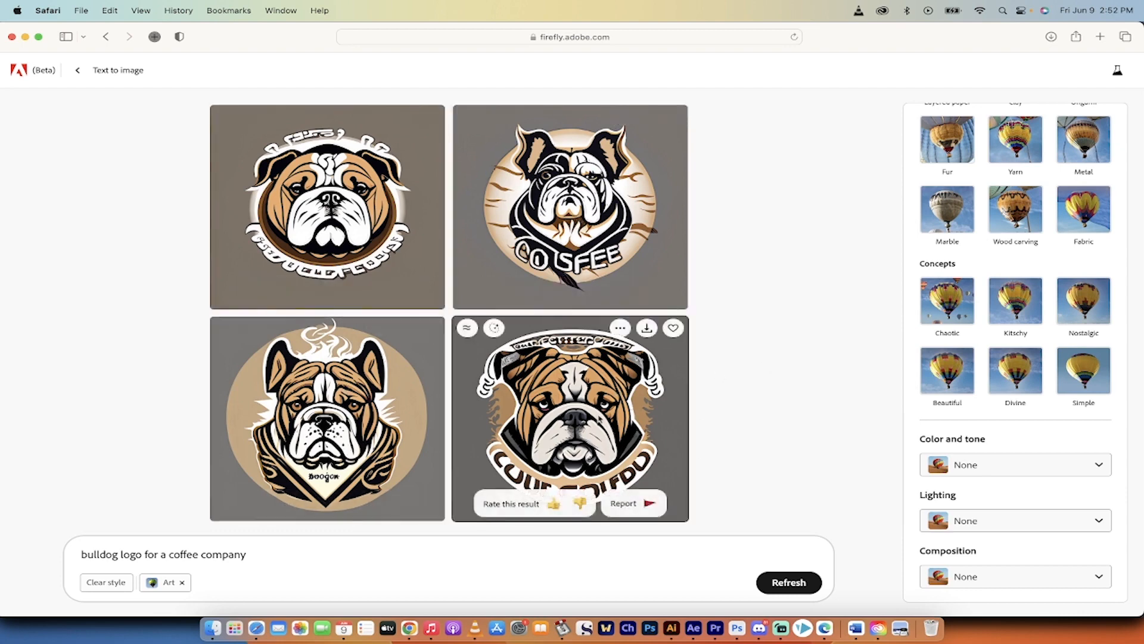
pyautogui.click(534, 409)
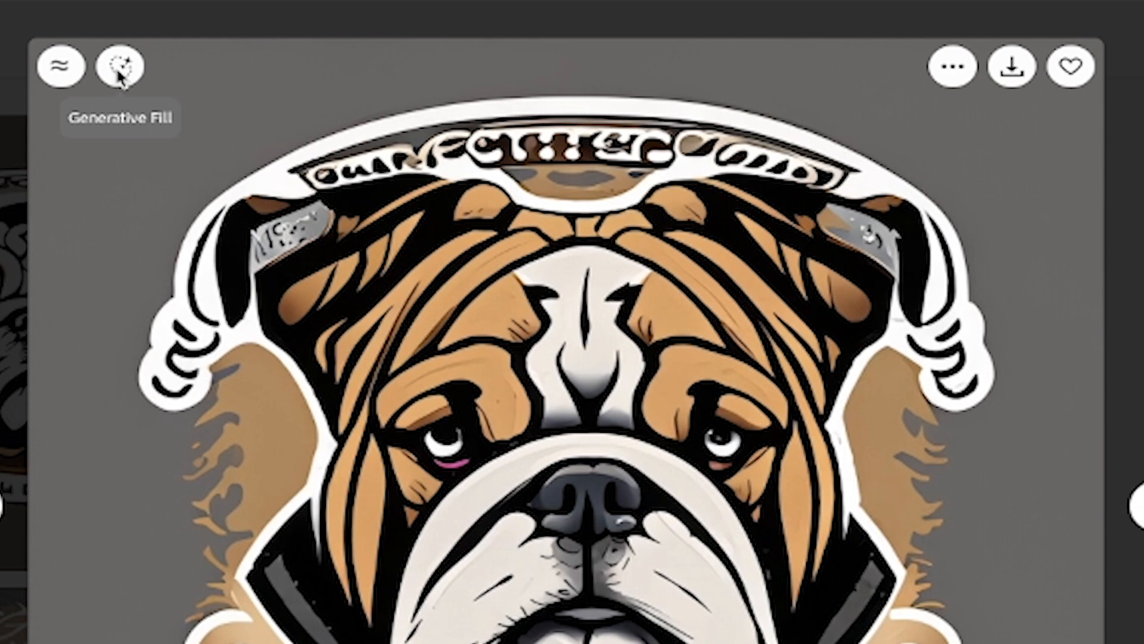
pyautogui.click(124, 75)
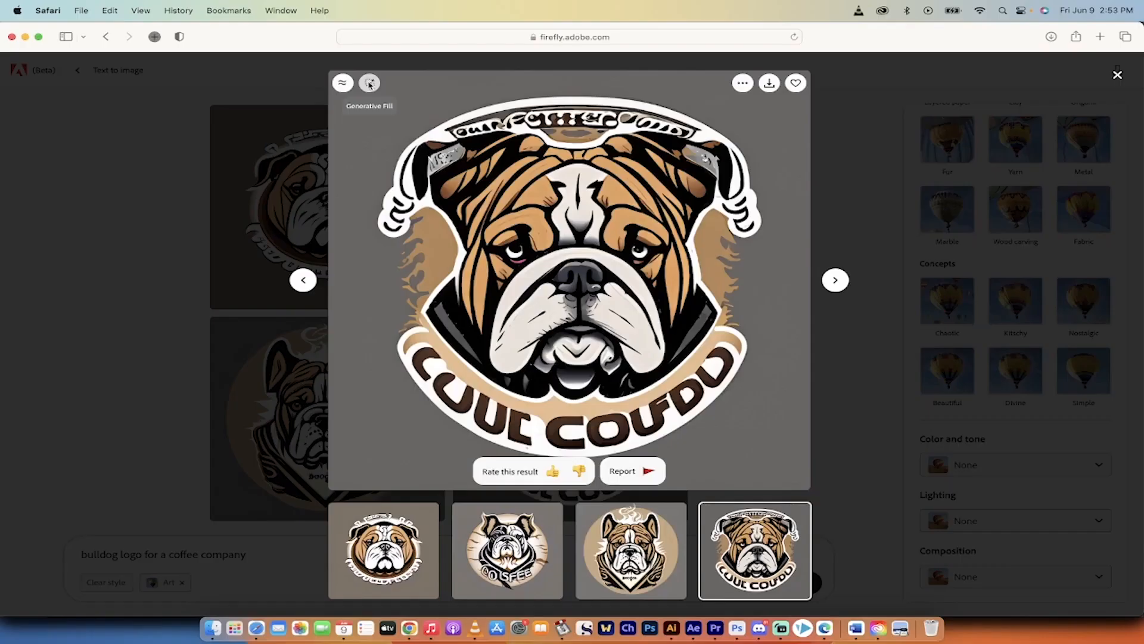
pyautogui.click(369, 84)
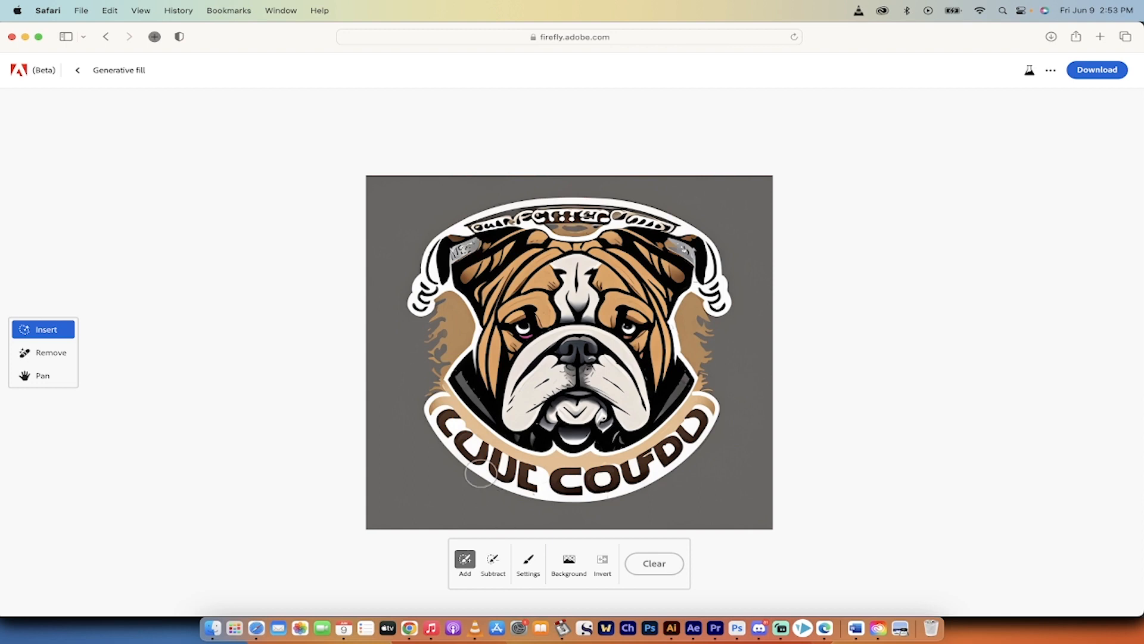
# - Brush over the lettering on the logo's lower banner, generate fills with a blank prompt, and compare the variations
pyautogui.moveTo(448, 423)
pyautogui.mouseDown()
pyautogui.moveTo(449, 421)
pyautogui.moveTo(491, 462)
pyautogui.moveTo(493, 386)
pyautogui.moveTo(481, 400)
pyautogui.moveTo(504, 415)
pyautogui.moveTo(581, 429)
pyautogui.moveTo(567, 425)
pyautogui.moveTo(659, 399)
pyautogui.moveTo(688, 363)
pyautogui.moveTo(612, 422)
pyautogui.mouseUp()
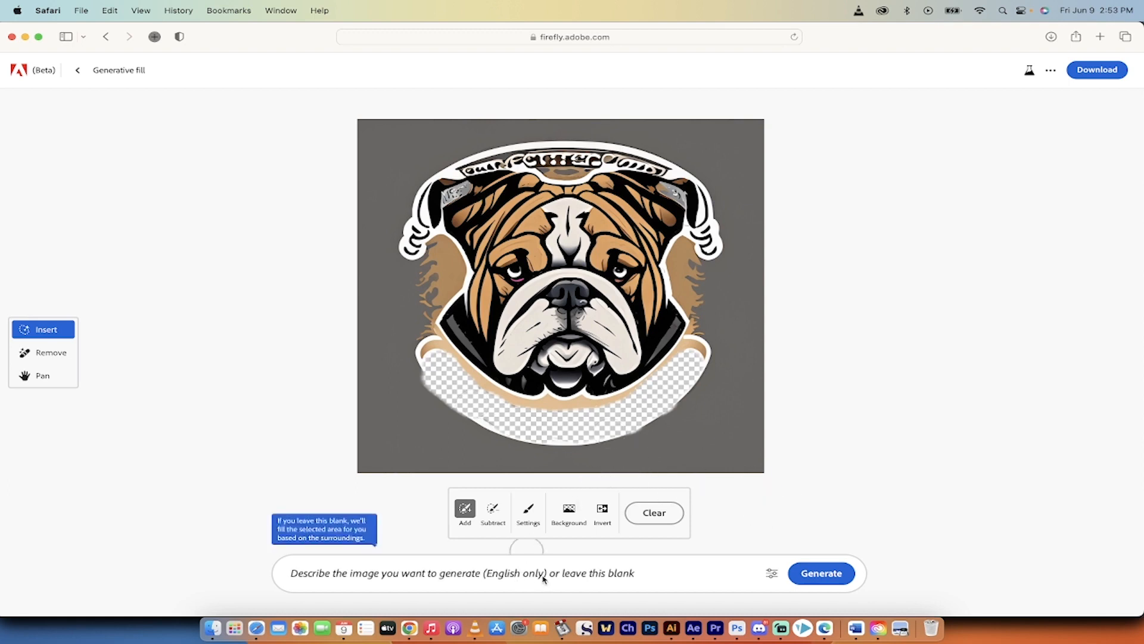
pyautogui.click(813, 574)
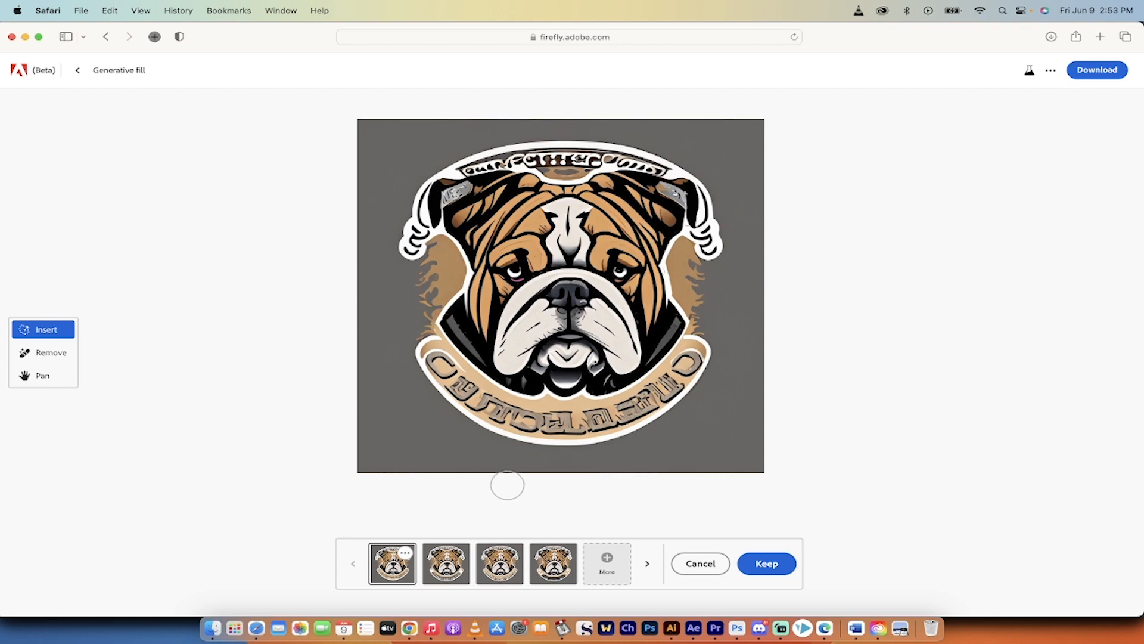
pyautogui.click(447, 569)
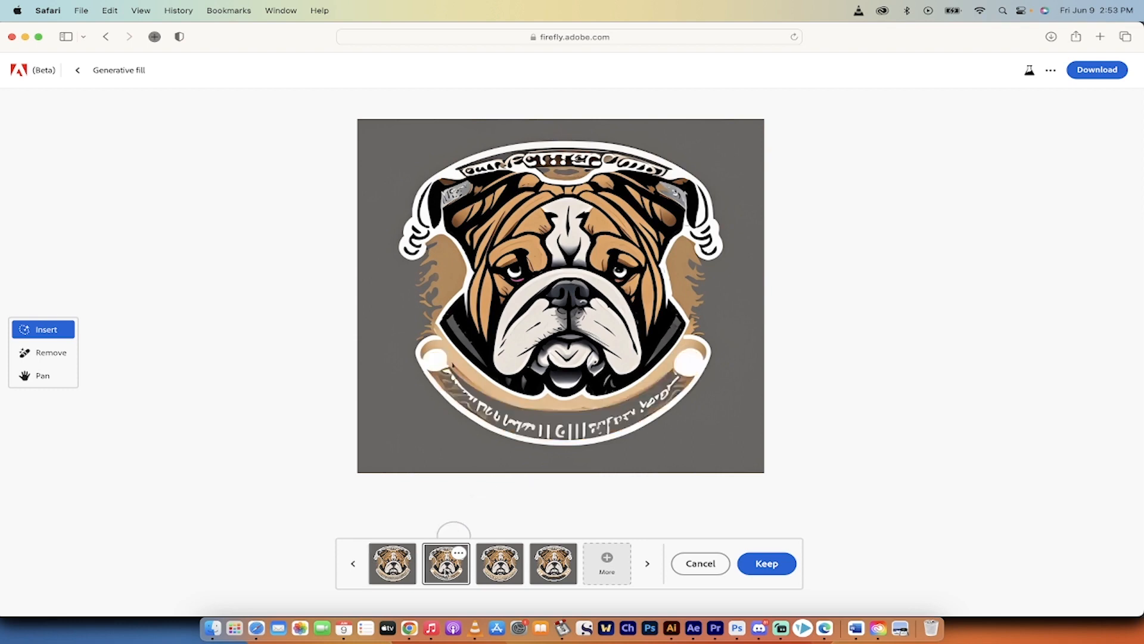
pyautogui.click(512, 564)
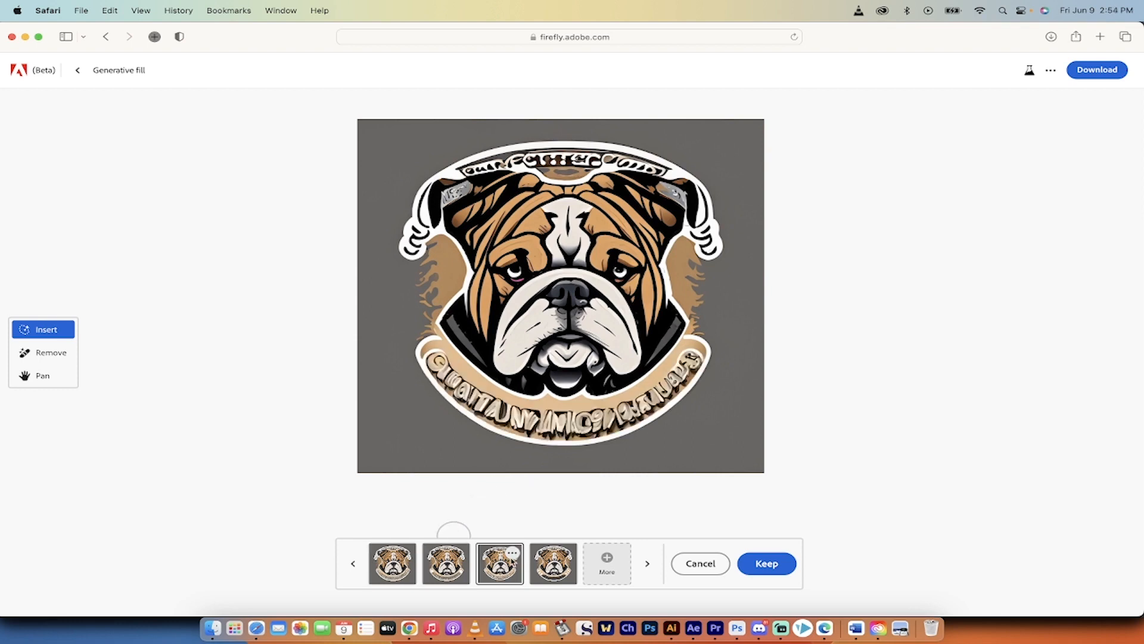
pyautogui.click(558, 571)
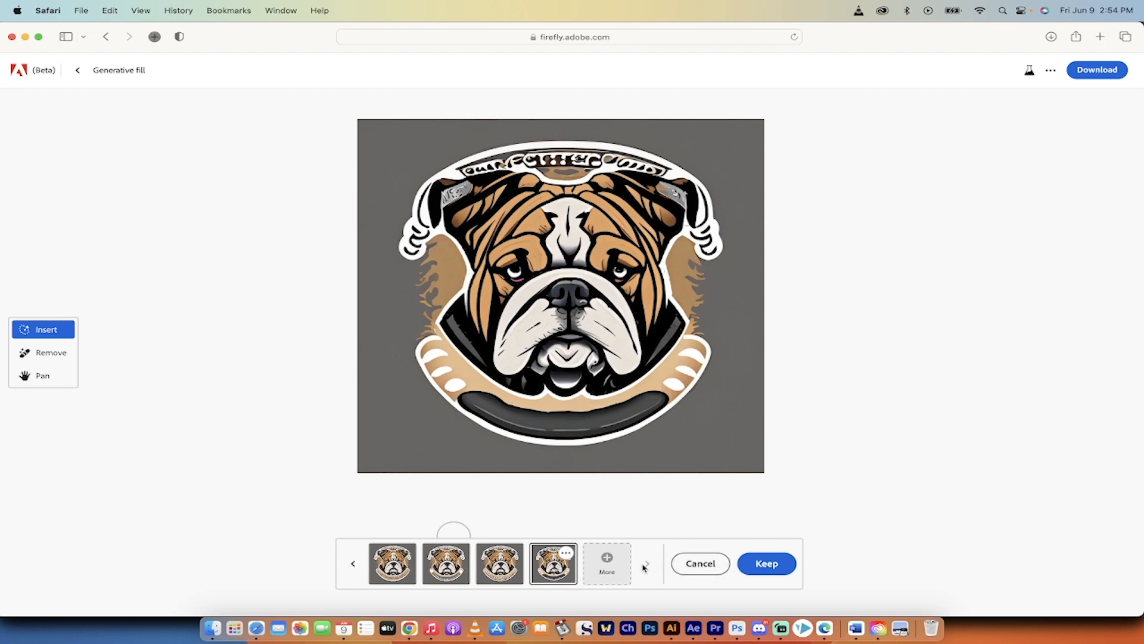
# - Generate more fill variations for the lower banner, compare them, and keep the third one with the leafy ornament
pyautogui.click(608, 562)
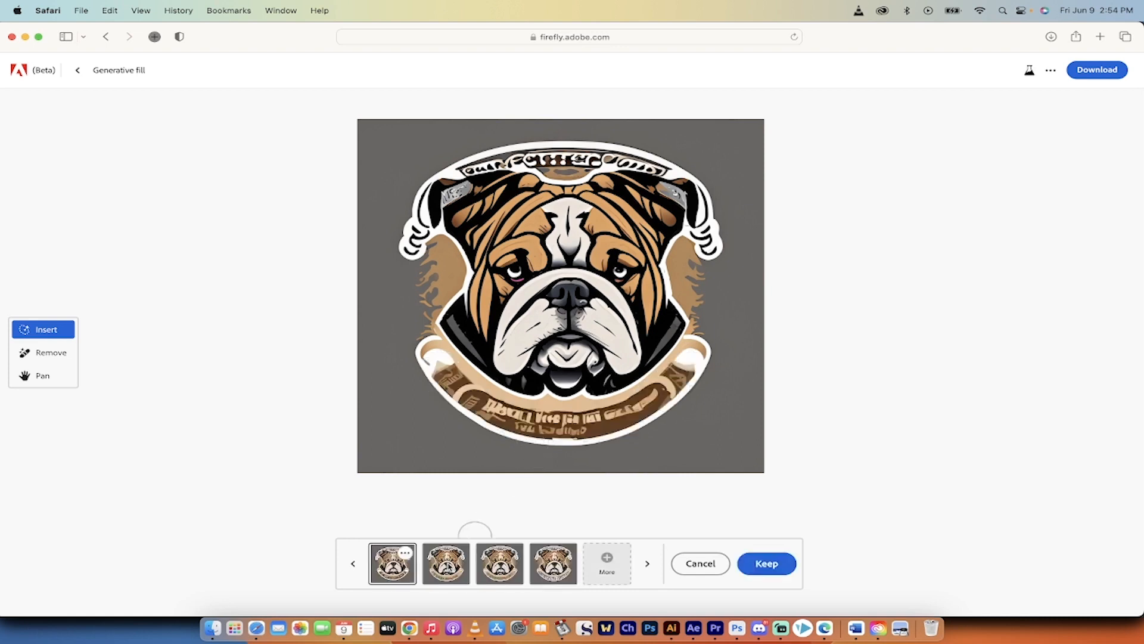
pyautogui.click(464, 566)
pyautogui.click(502, 564)
pyautogui.click(533, 566)
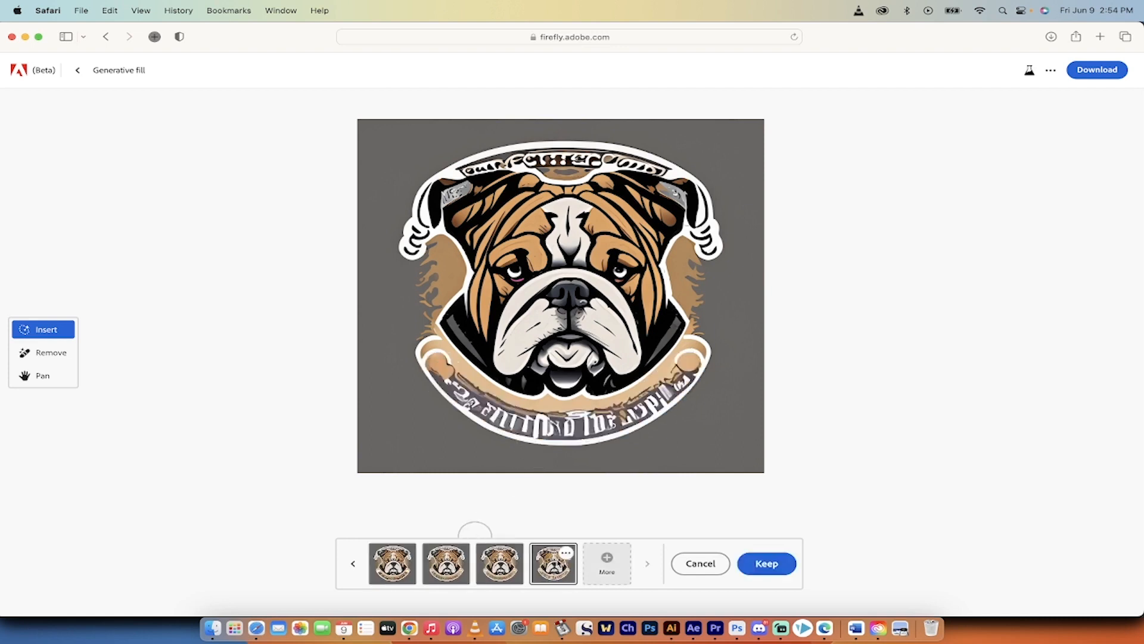
pyautogui.click(516, 566)
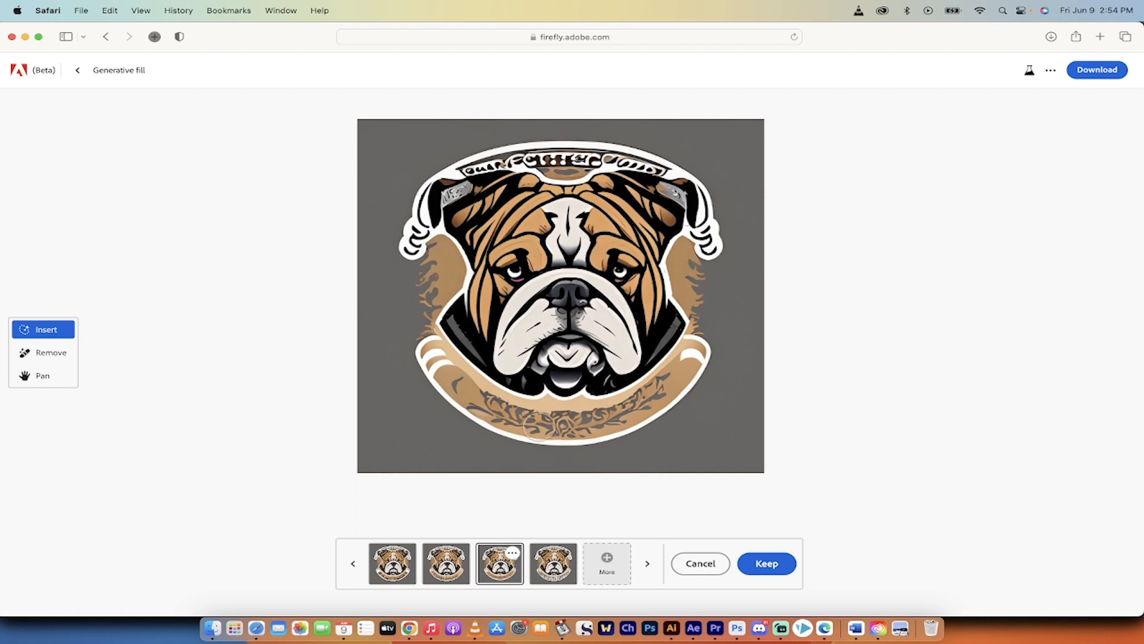
pyautogui.click(762, 567)
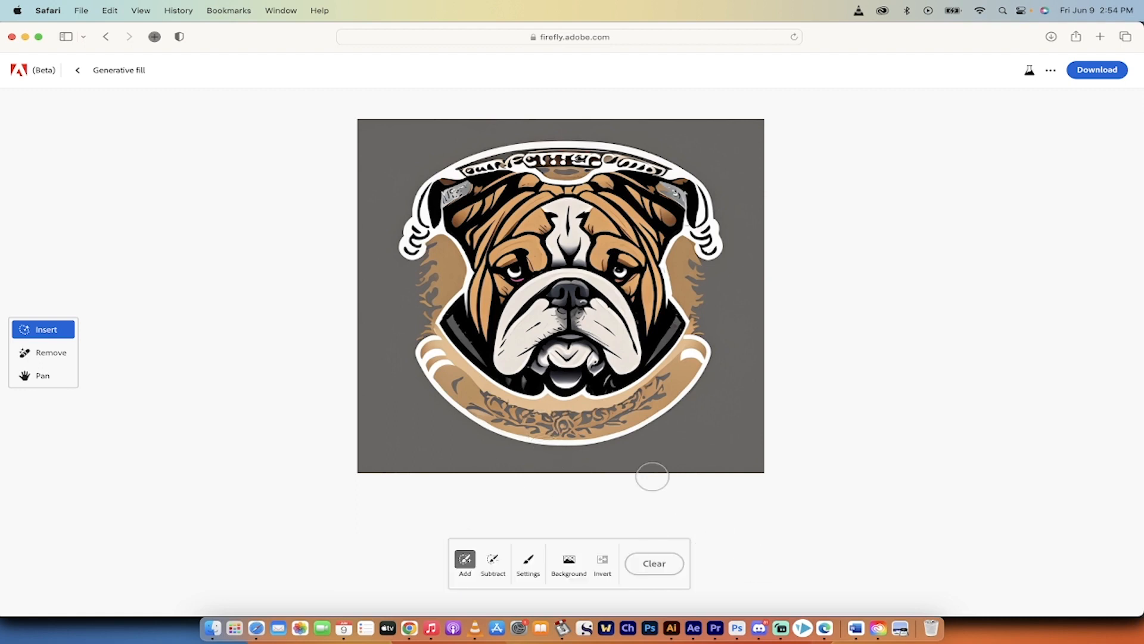
# - Brush over the ornament on the lower banner, generate fills with a blank prompt, and select the second, plain variation
pyautogui.moveTo(503, 410)
pyautogui.mouseDown()
pyautogui.moveTo(438, 363)
pyautogui.moveTo(526, 417)
pyautogui.moveTo(581, 426)
pyautogui.moveTo(623, 423)
pyautogui.moveTo(662, 388)
pyautogui.moveTo(605, 420)
pyautogui.moveTo(525, 426)
pyautogui.moveTo(480, 420)
pyautogui.moveTo(460, 397)
pyautogui.mouseUp()
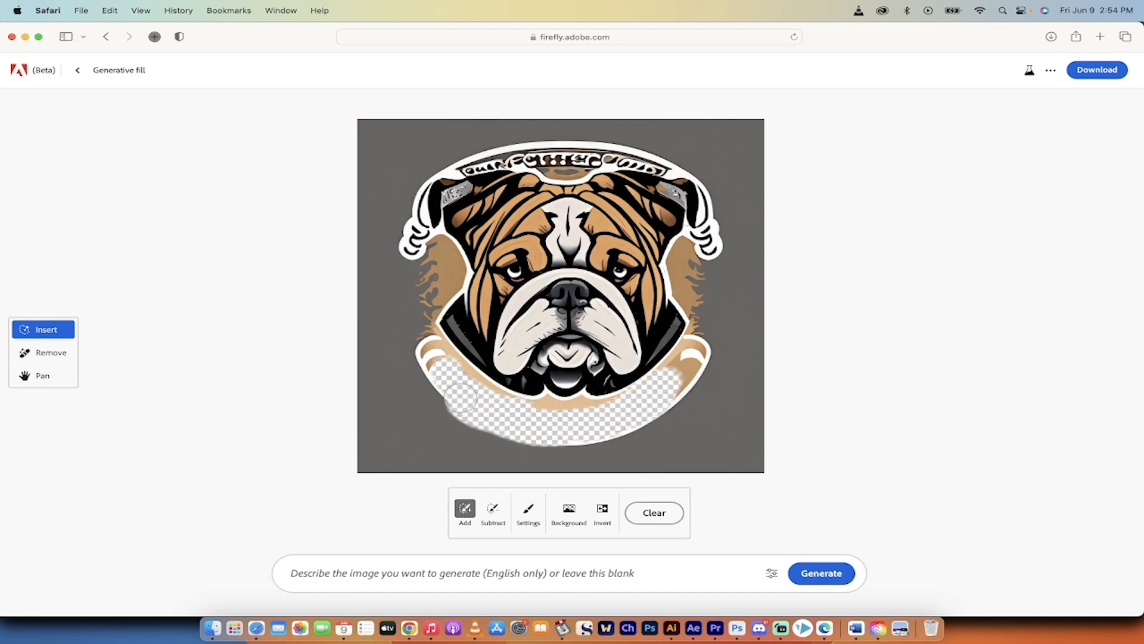
pyautogui.click(808, 576)
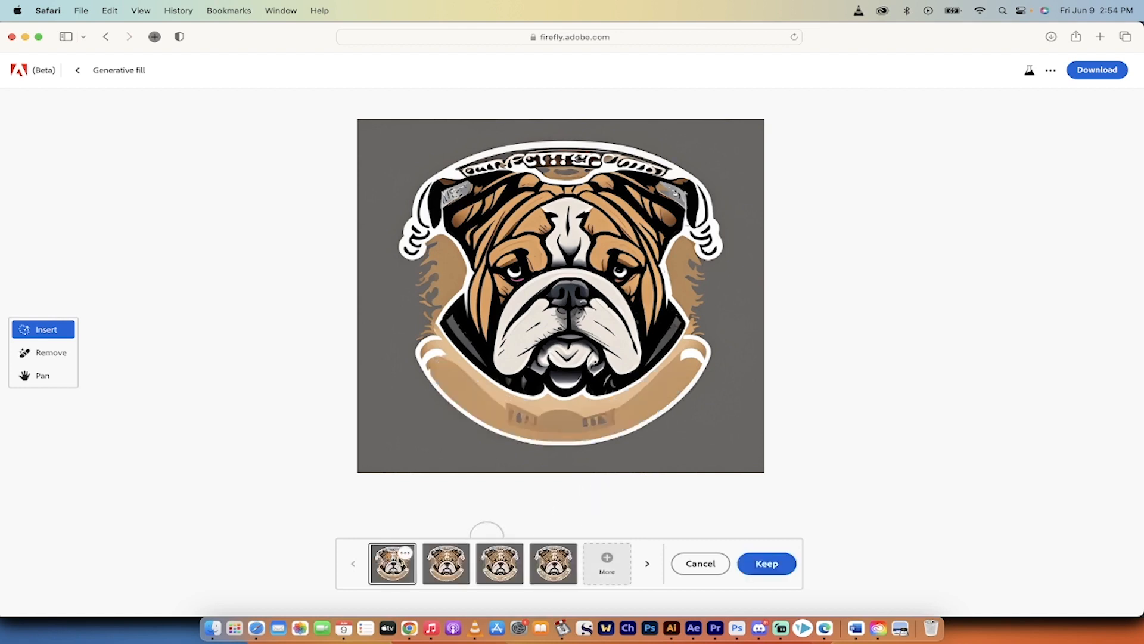
pyautogui.click(447, 569)
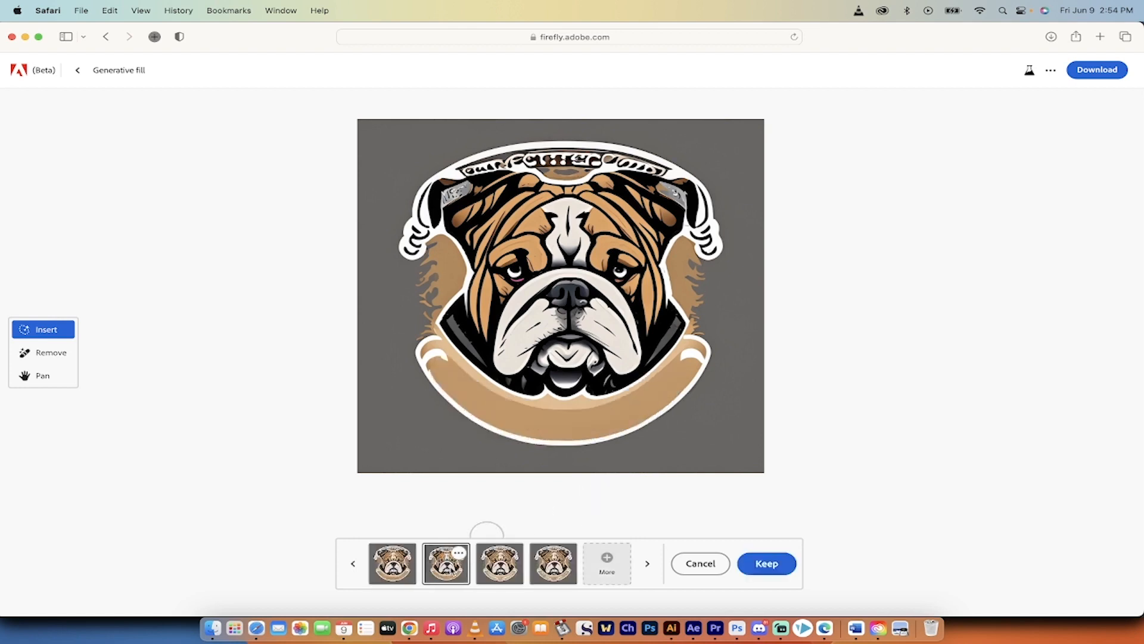